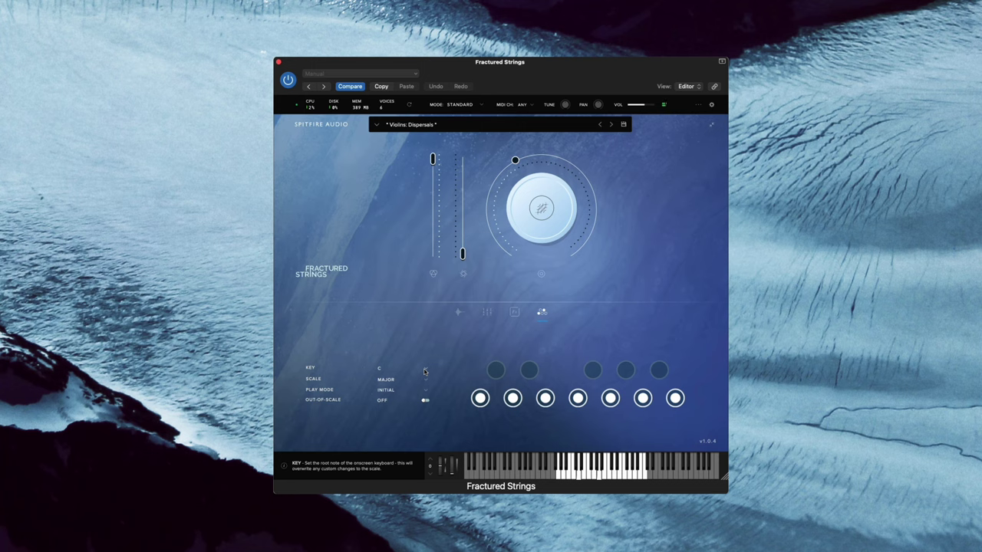
# Set the key of the onscreen keyboard scale to D for the Violins: Dispersals preset
pyautogui.click(424, 371)
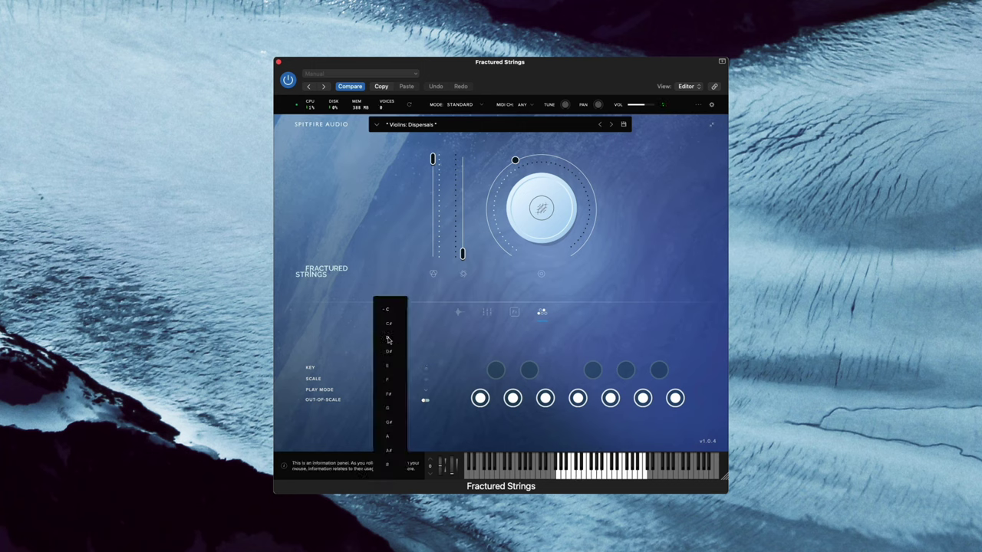
pyautogui.click(397, 344)
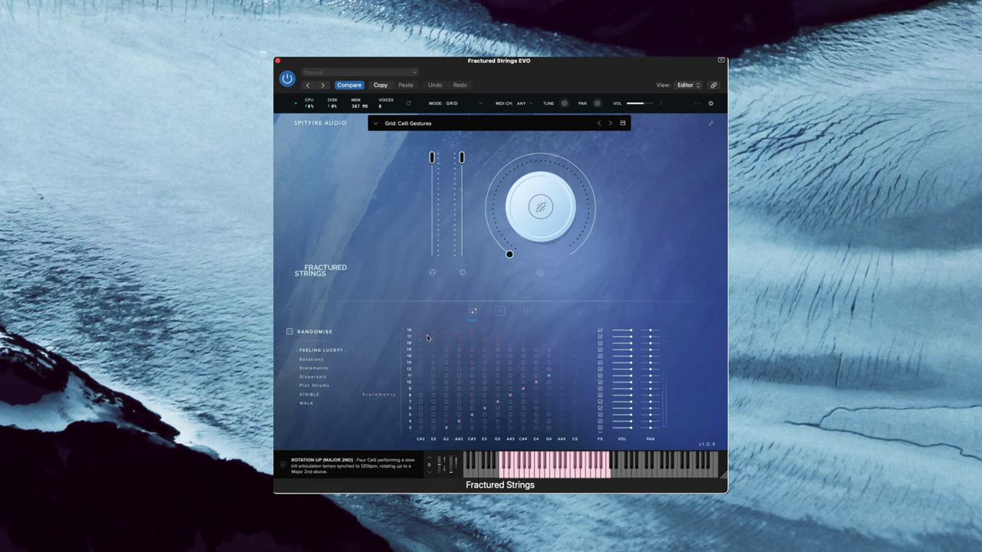
# In Fractured Strings EVO, look through the Statements, Rotations, Dispersals and Pizz Strums rows of the Grid: Celli Gestures evo grid
pyautogui.scroll(3, 427, 338)
pyautogui.scroll(3, 427, 338)
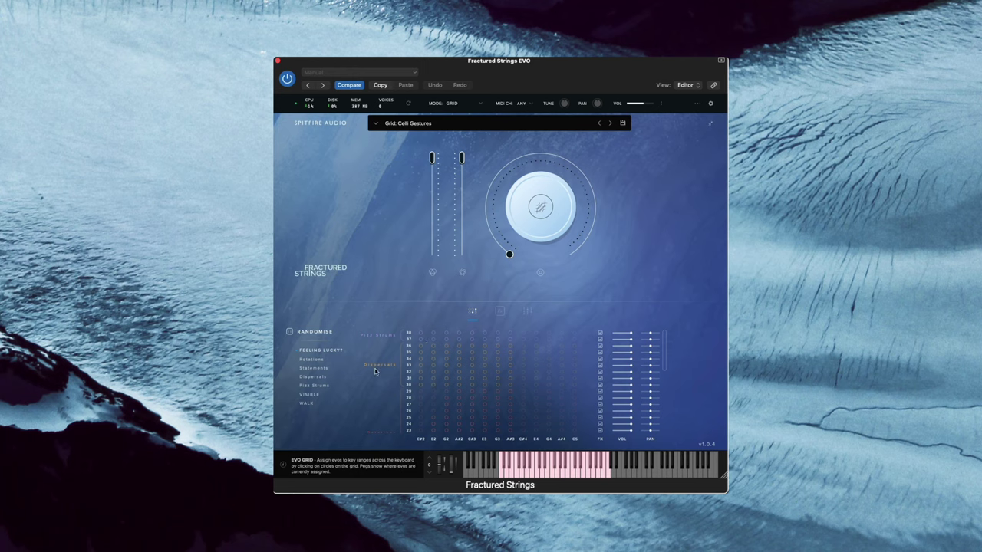
pyautogui.scroll(-1, 406, 370)
pyautogui.scroll(-5, 409, 376)
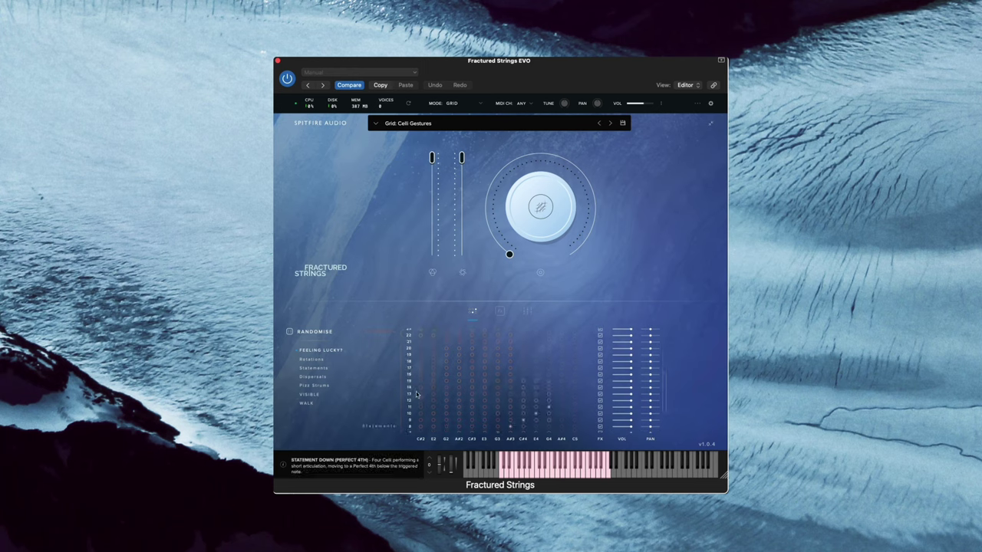
pyautogui.scroll(-2, 418, 402)
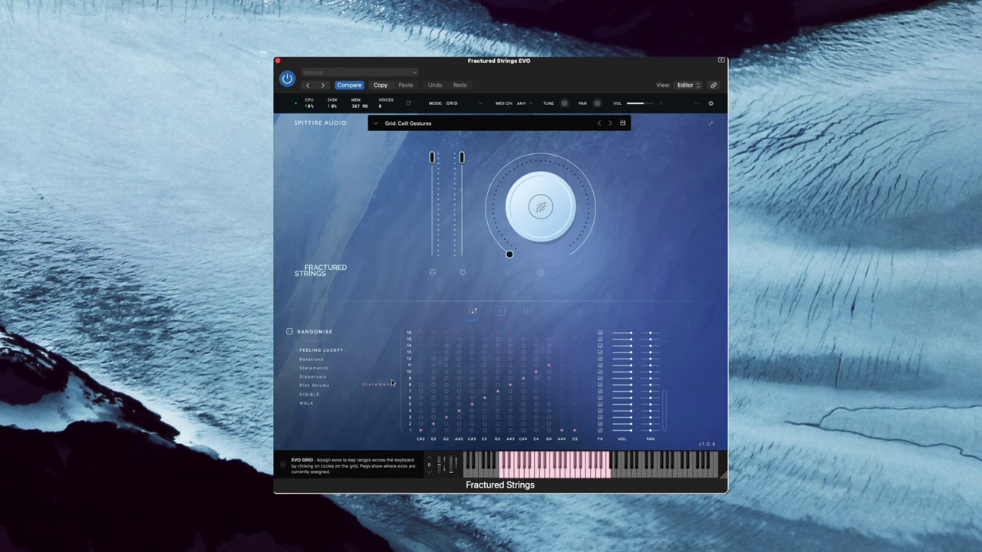
pyautogui.scroll(3, 399, 390)
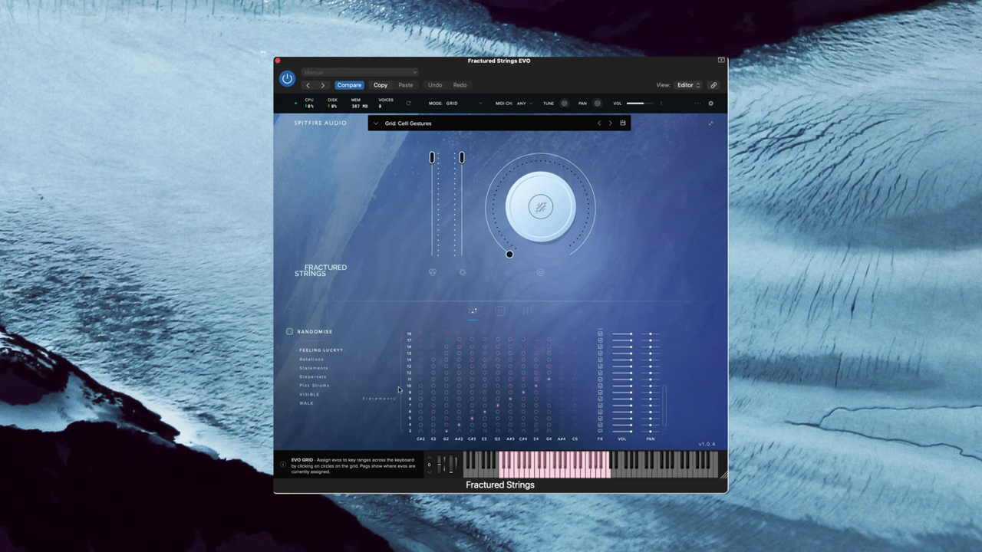
pyautogui.scroll(9, 398, 387)
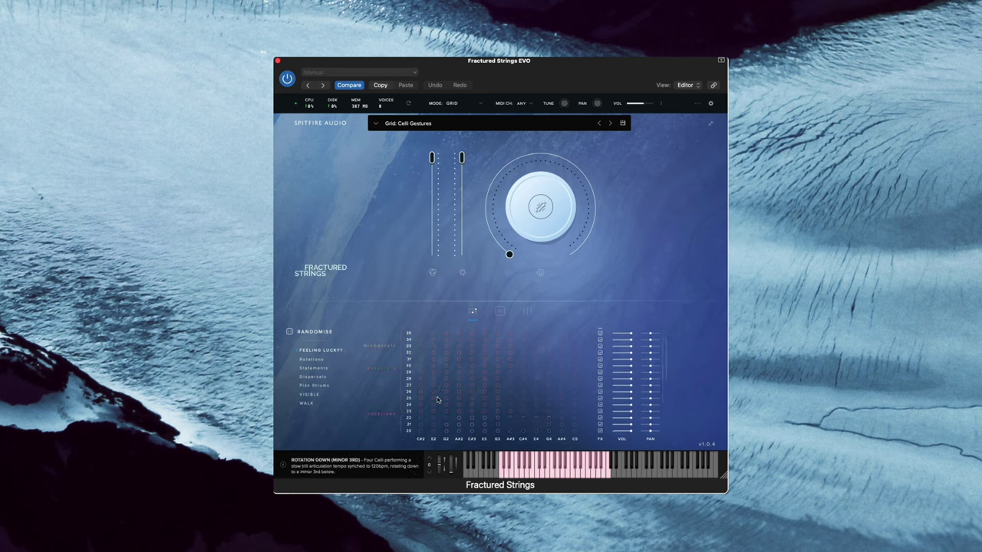
pyautogui.scroll(5, 437, 397)
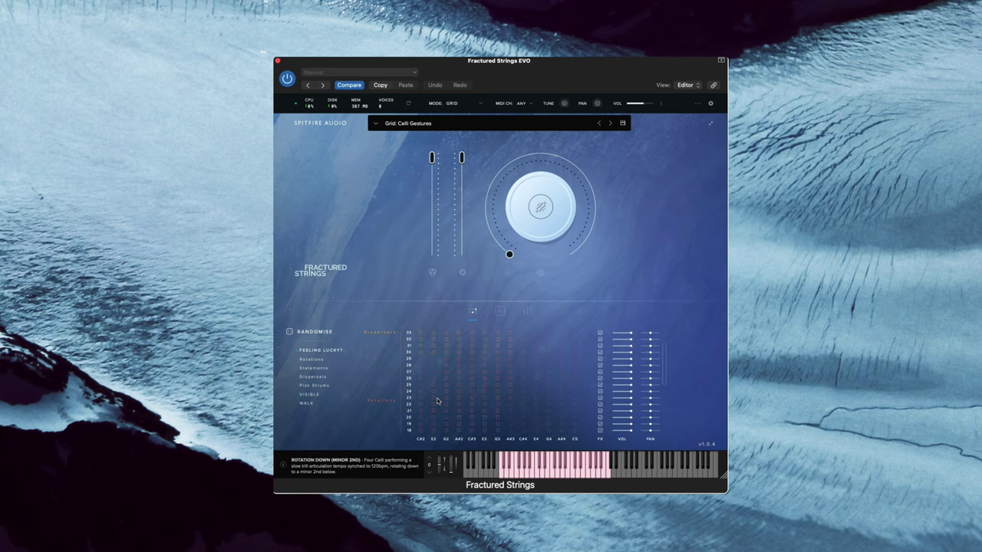
pyautogui.scroll(-7, 437, 400)
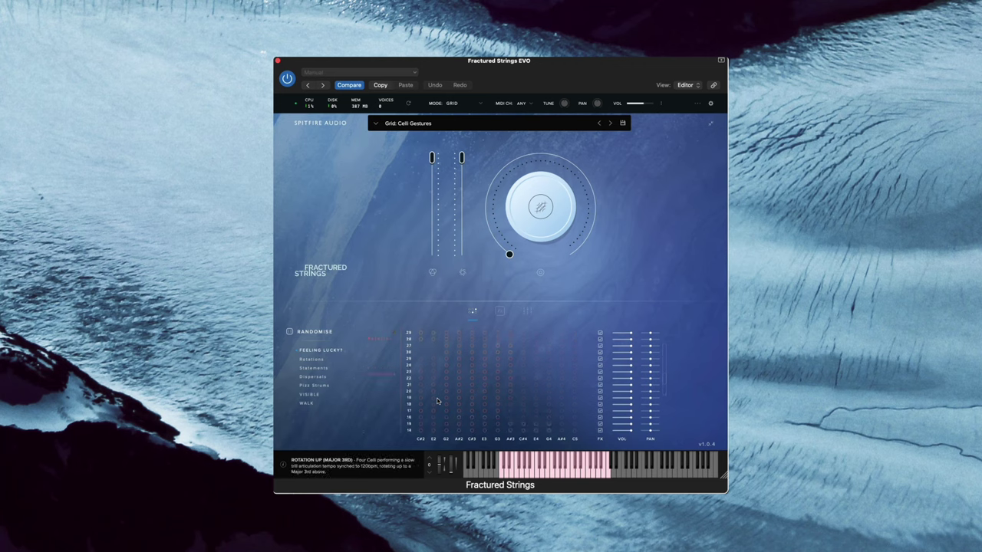
pyautogui.scroll(12, 439, 395)
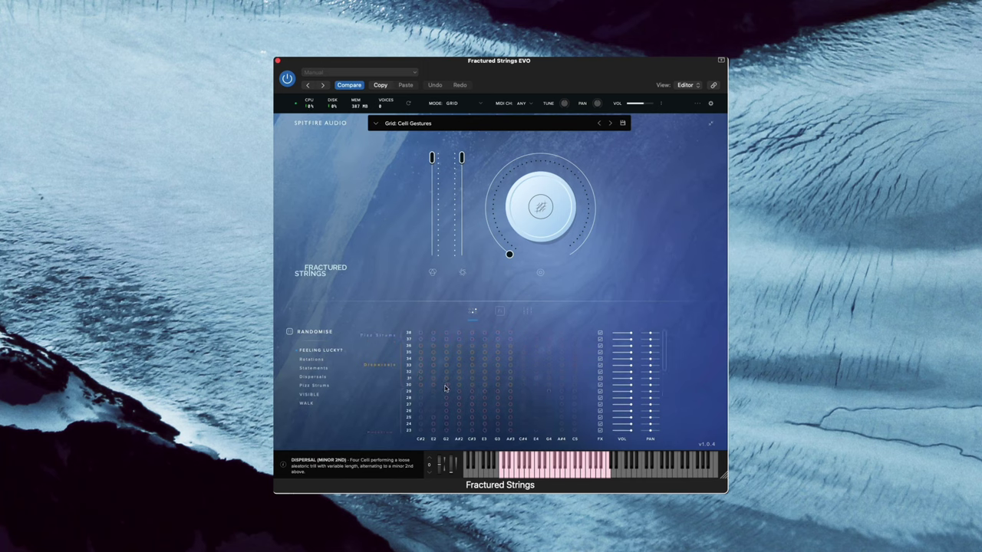
pyautogui.scroll(-20, 445, 388)
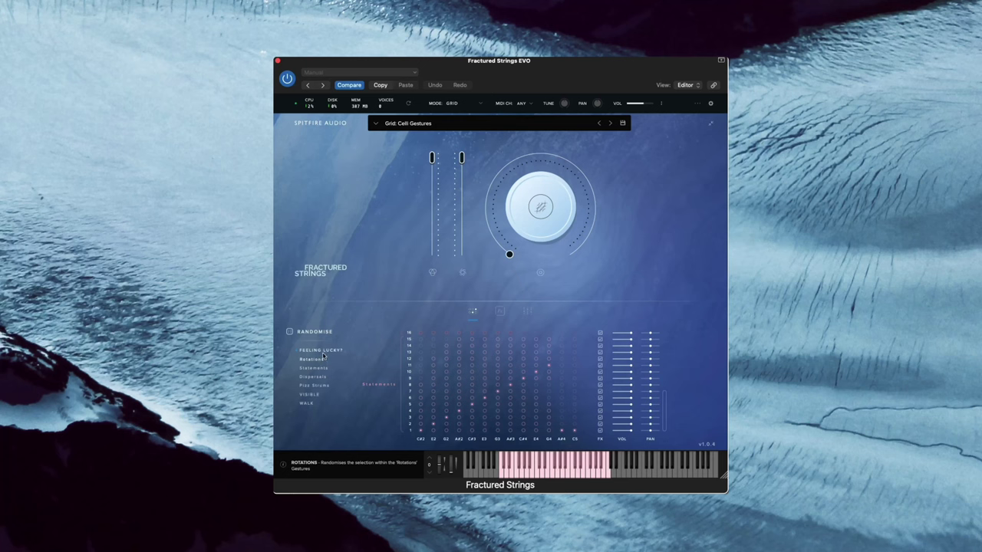
# Randomise the evo grid across all evolution types with Feeling Lucky? and check the peg placement in every gesture group
pyautogui.click(324, 354)
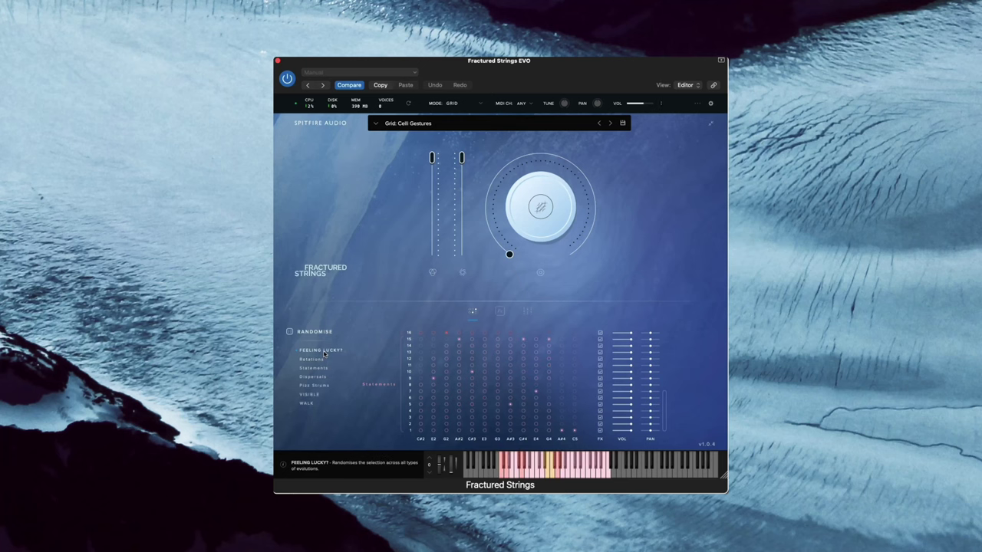
pyautogui.scroll(5, 483, 394)
pyautogui.scroll(6, 487, 395)
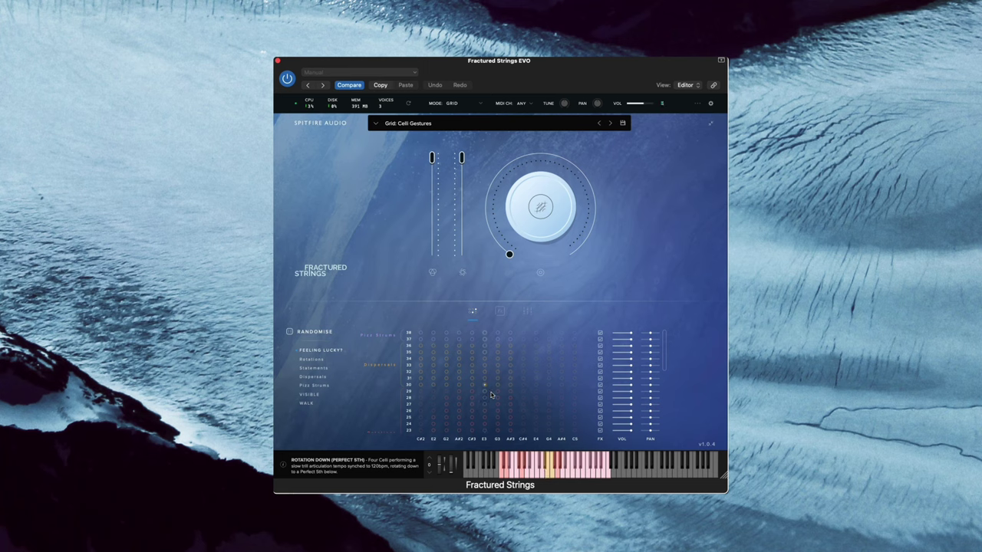
pyautogui.scroll(-6, 491, 393)
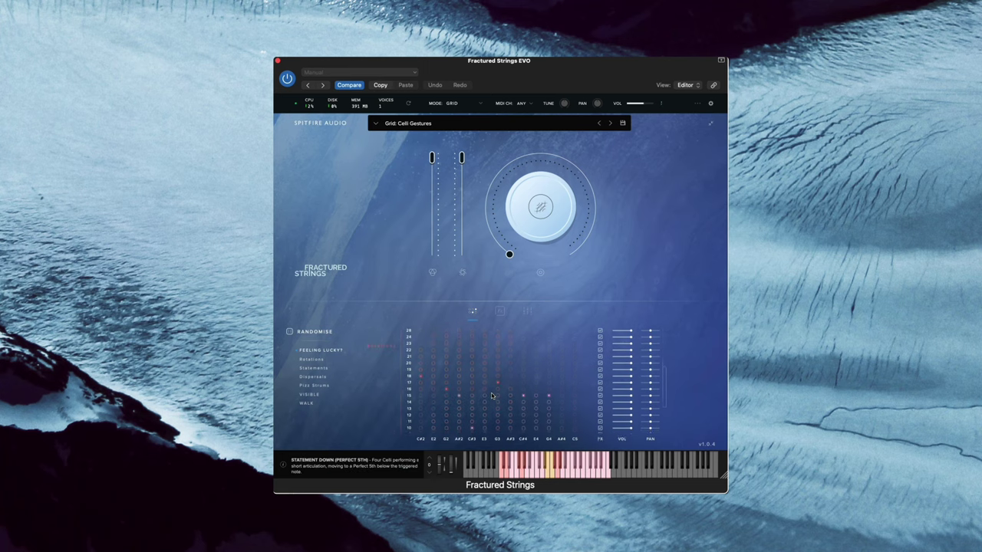
pyautogui.scroll(-2, 491, 395)
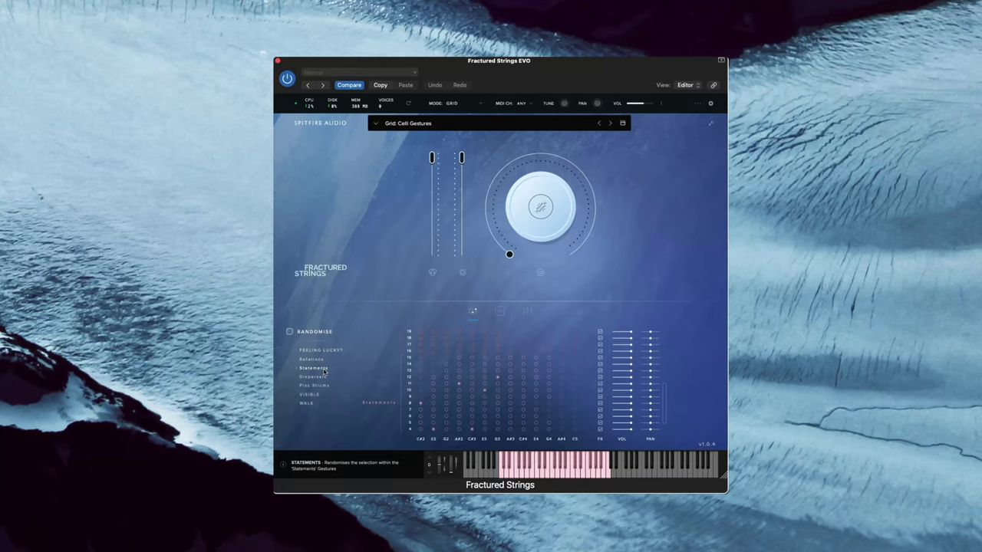
# Randomise the grid within the Statements gestures, and move all pegs from C#2 to G4 together to row 2, finally to row 3
pyautogui.click(323, 378)
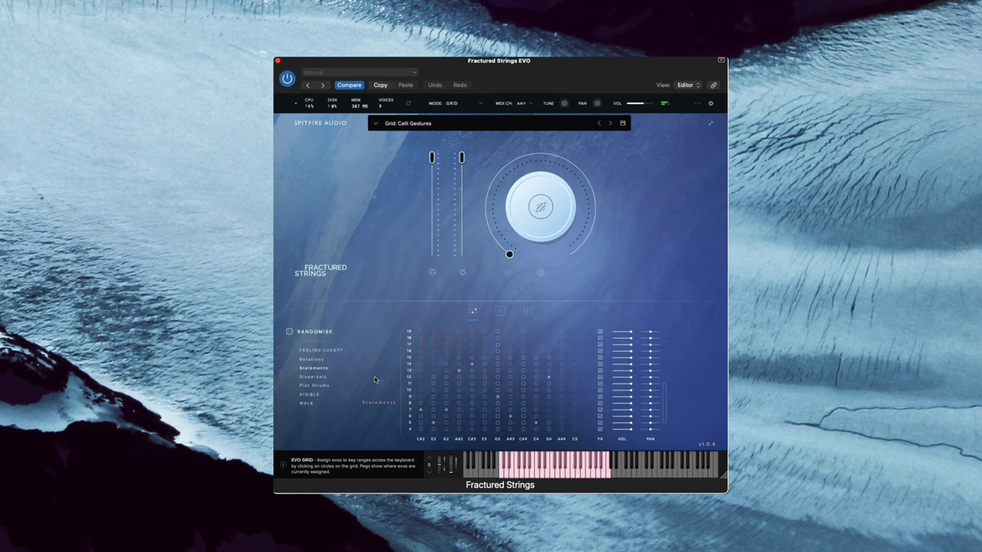
pyautogui.scroll(-3, 438, 390)
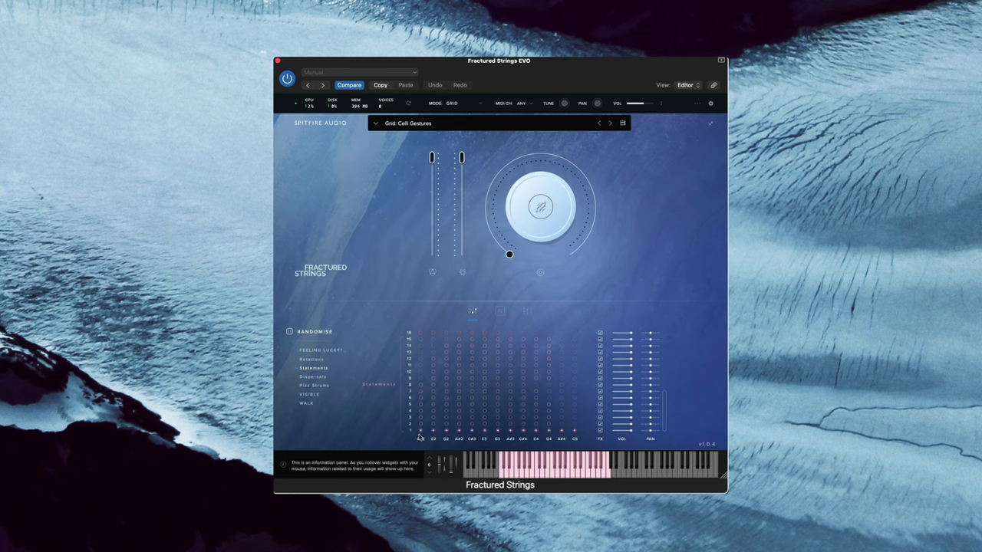
pyautogui.keyDown('shift'); pyautogui.click(433, 424); pyautogui.keyUp('shift')
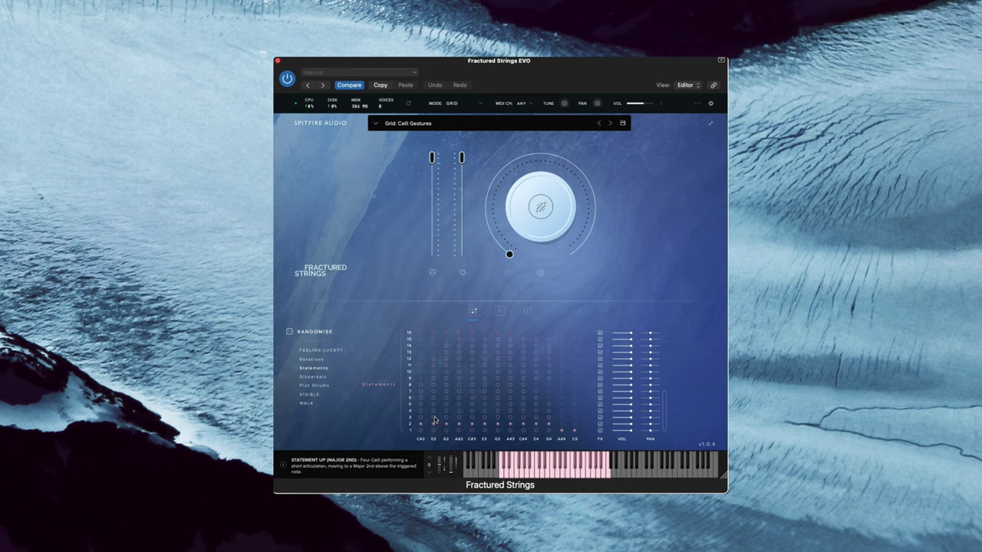
pyautogui.keyDown('shift'); pyautogui.click(434, 418); pyautogui.keyUp('shift')
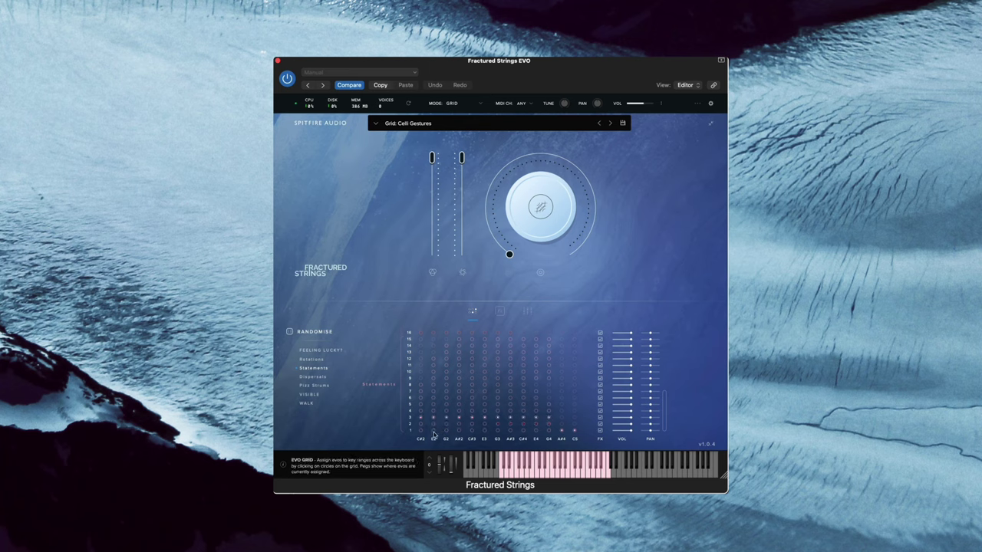
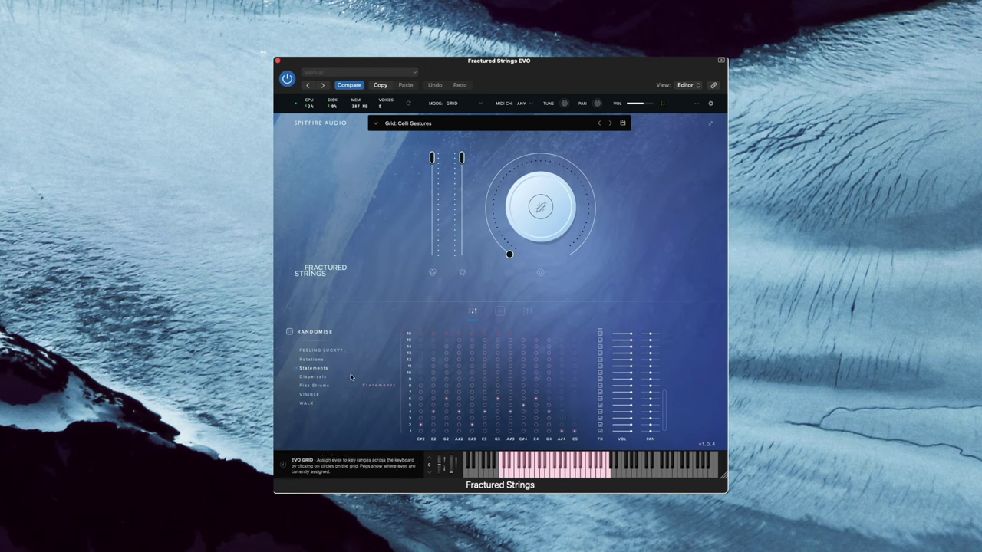
# Randomise the grid within the Pizz Strums gestures and inspect the pegs from the upper rows down to the Statements
pyautogui.click(322, 386)
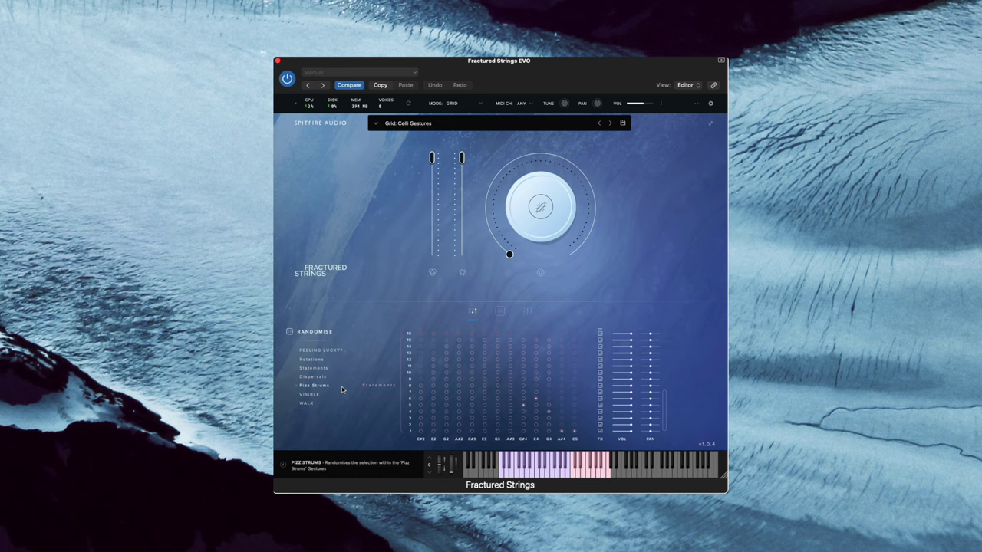
pyautogui.scroll(5, 462, 397)
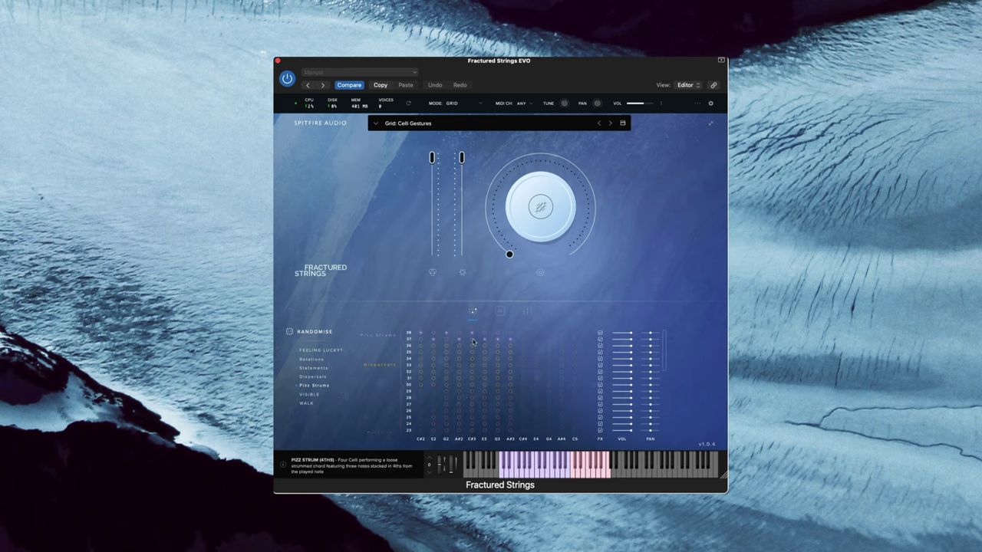
pyautogui.scroll(-5, 477, 365)
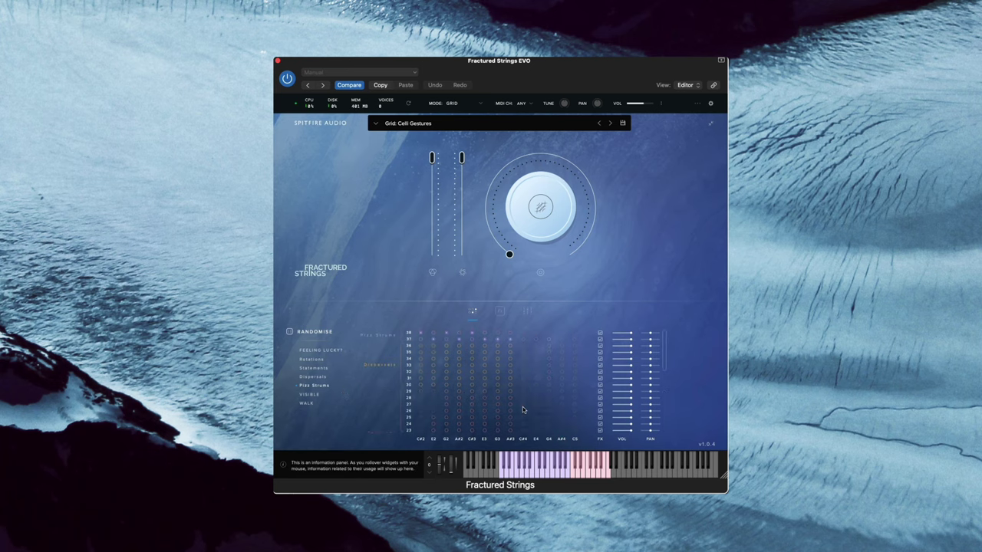
pyautogui.scroll(5, 495, 370)
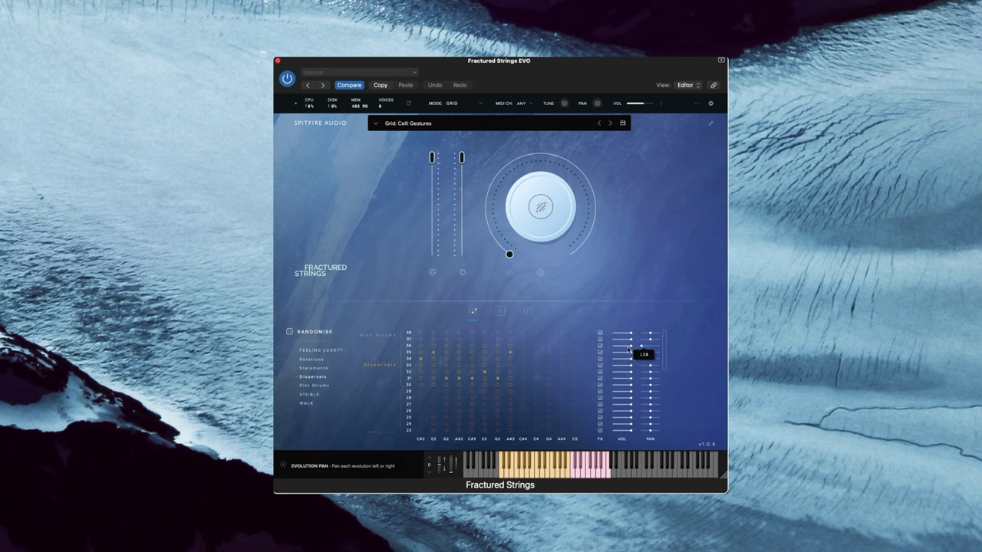
# Pan the Dispersals evolutions in rows 35 to 30 alternately fully right and fully left
pyautogui.moveTo(649, 354); pyautogui.dragTo(679, 368)
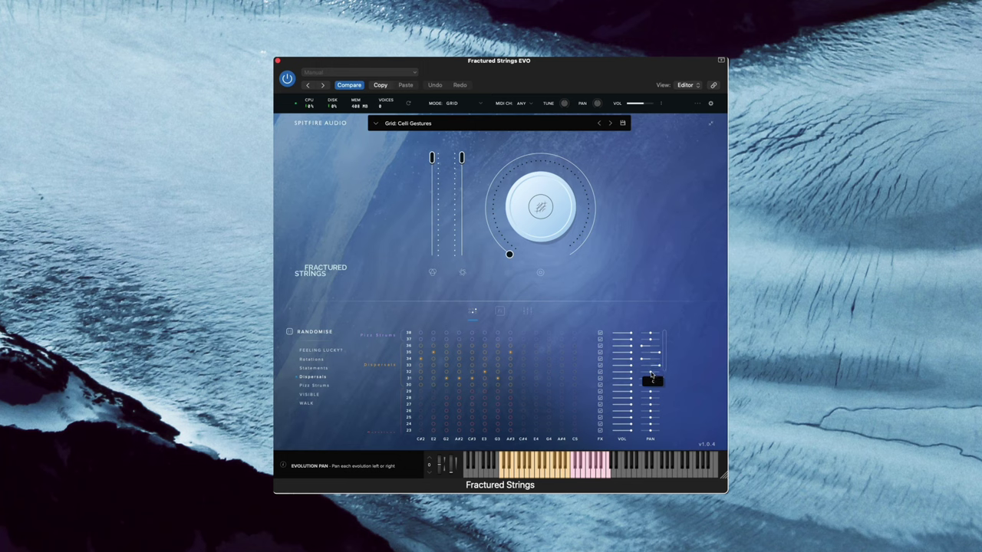
pyautogui.moveTo(649, 372); pyautogui.dragTo(620, 372)
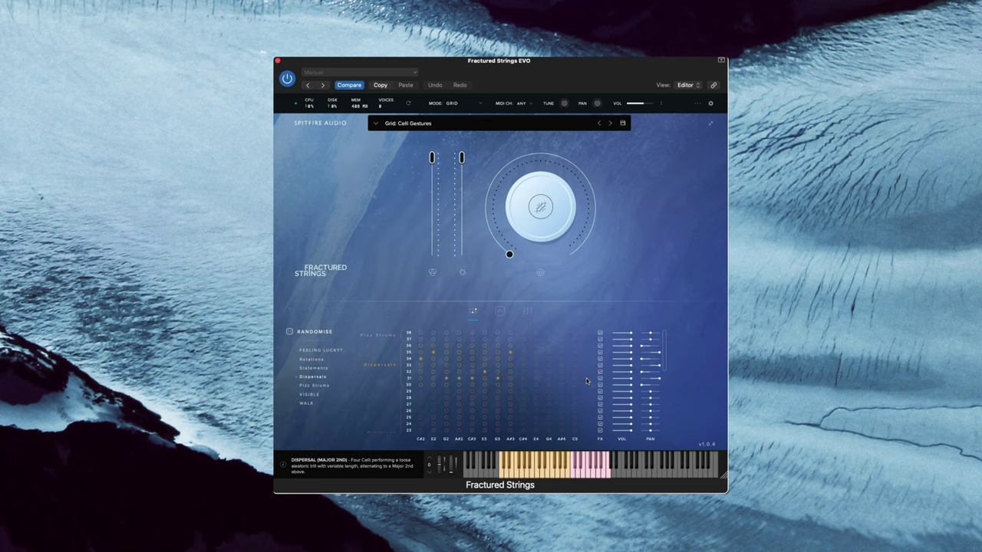
pyautogui.scroll(-5, 585, 379)
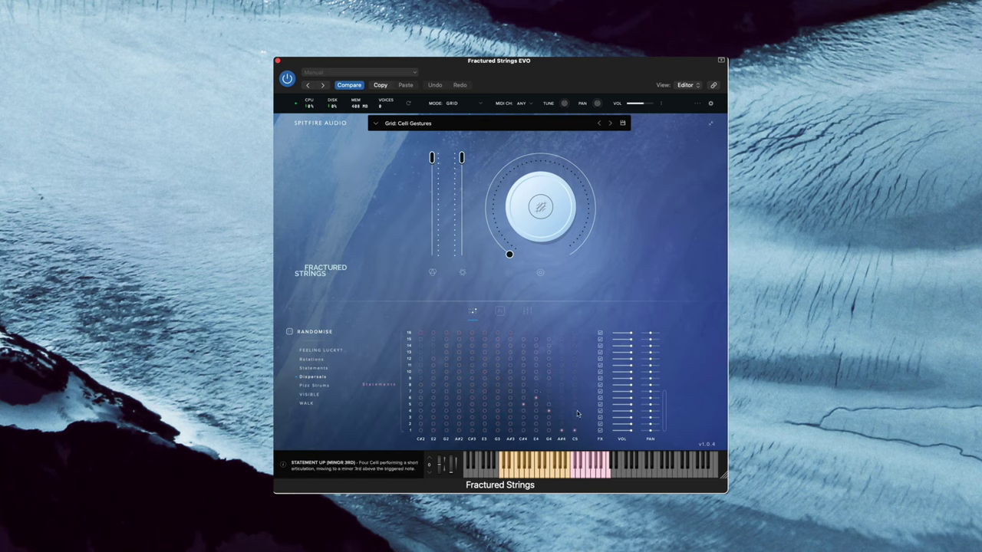
pyautogui.scroll(5, 526, 383)
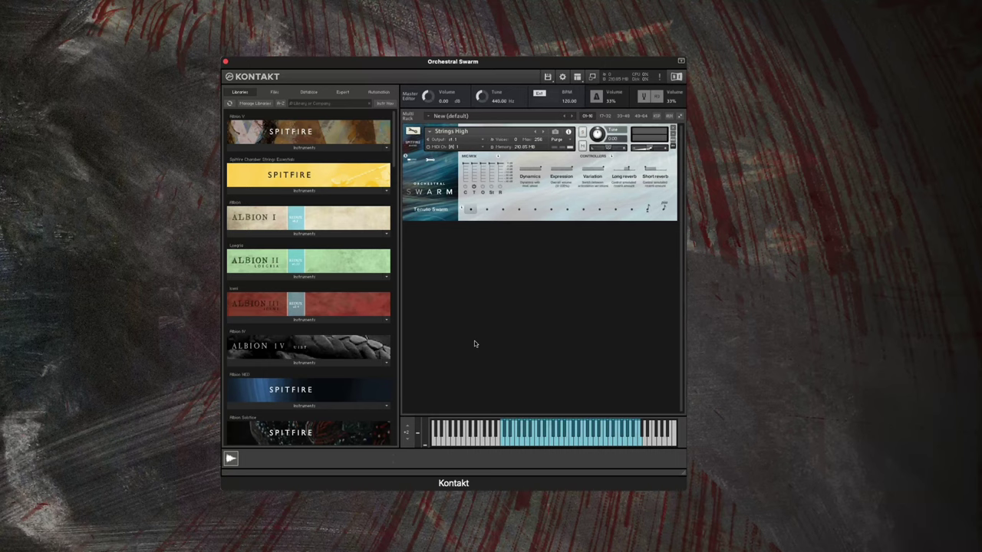
# In the Orchestral Swarm instrument in Kontakt, switch Strings High to the Flautando Swarm articulation
pyautogui.click(536, 212)
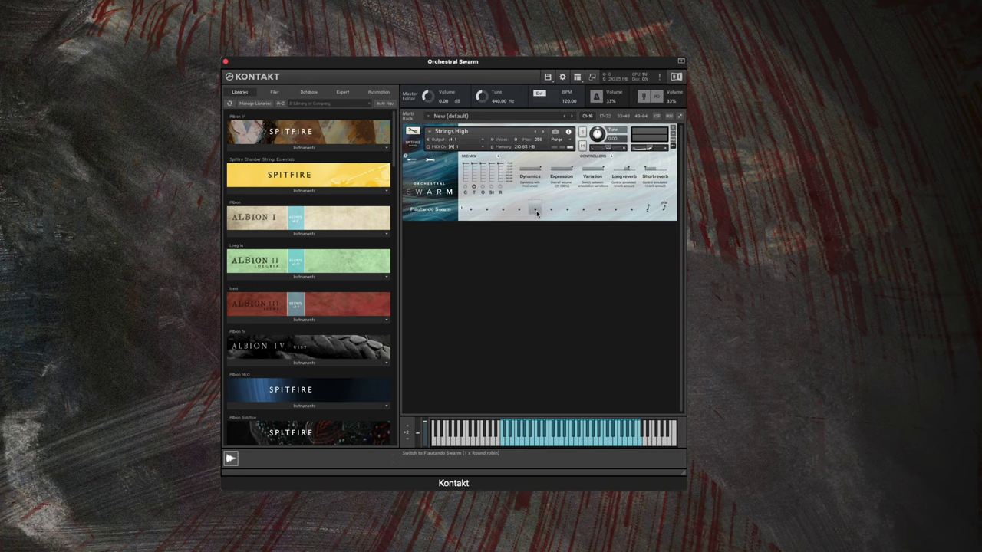
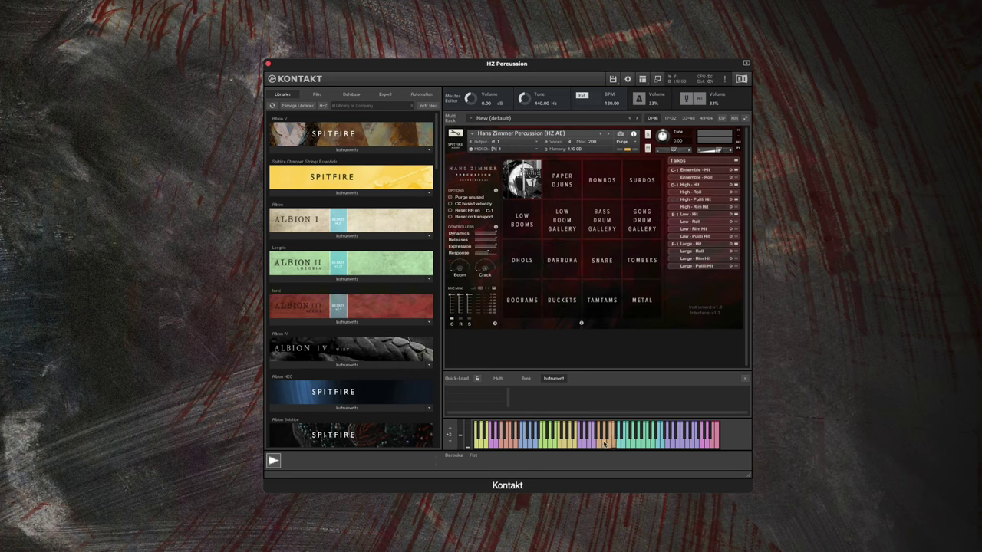
# In Hans Zimmer Percussion, view the articulation lists of the Darbuka and the Snare
pyautogui.click(566, 273)
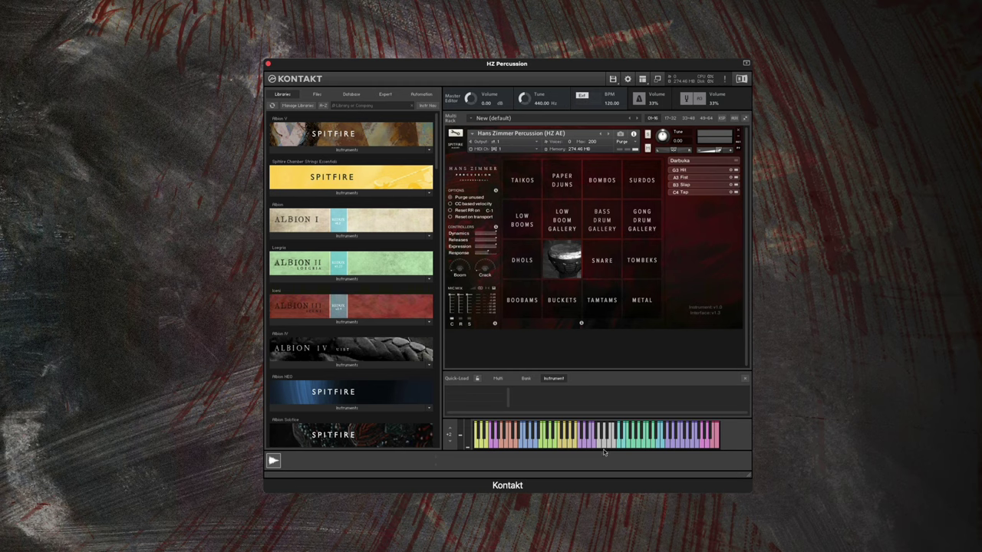
pyautogui.click(612, 254)
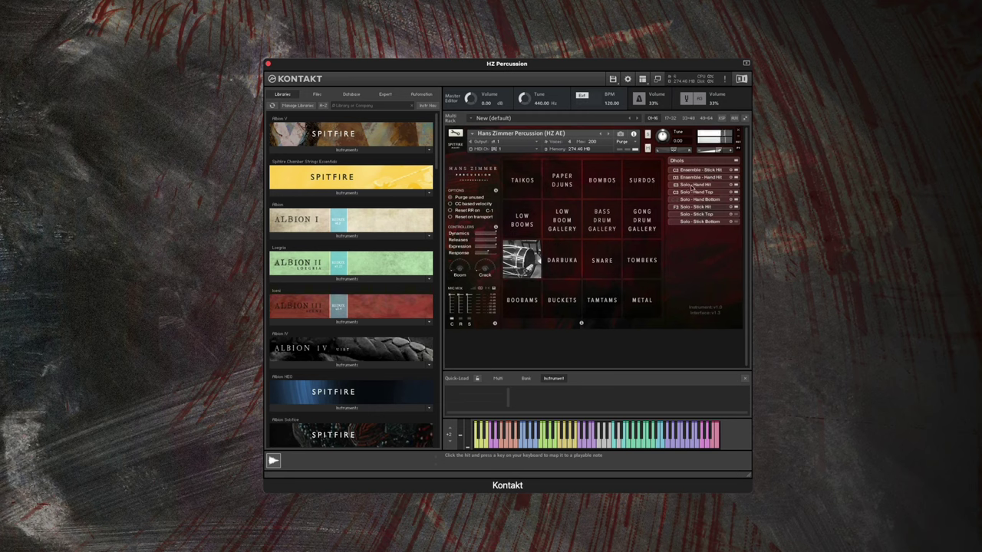
# Remap the Dhols' Ensemble - Stick Hit to D4, Ensemble - Hand Hit to F#3, Solo - Hand Hit to G#3 and Solo - Hand Top to A#3
pyautogui.click(695, 170)
pyautogui.click(688, 177)
pyautogui.click(689, 185)
pyautogui.click(688, 192)
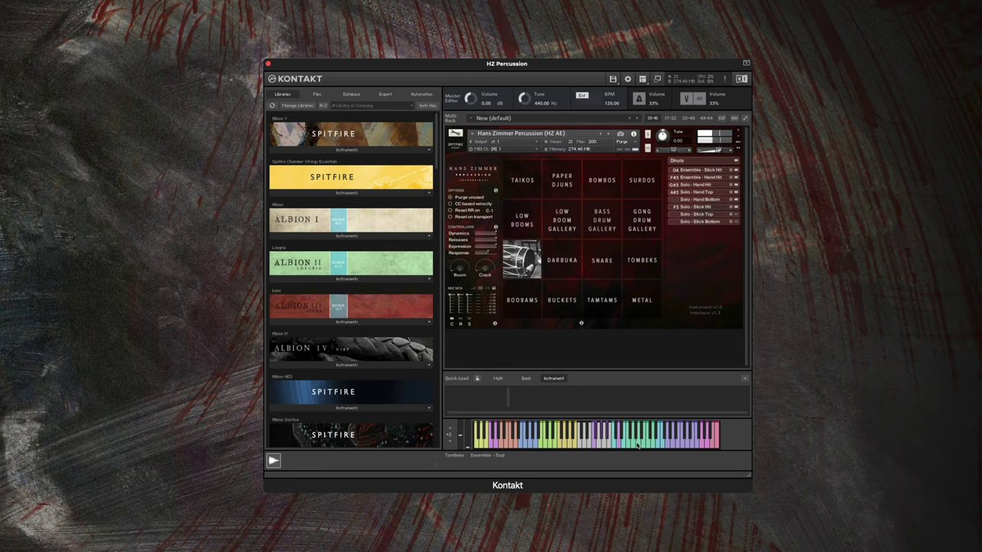
# Select the Snare and sweep the Boom control up and down repeatedly, ending at its minimum
pyautogui.click(590, 257)
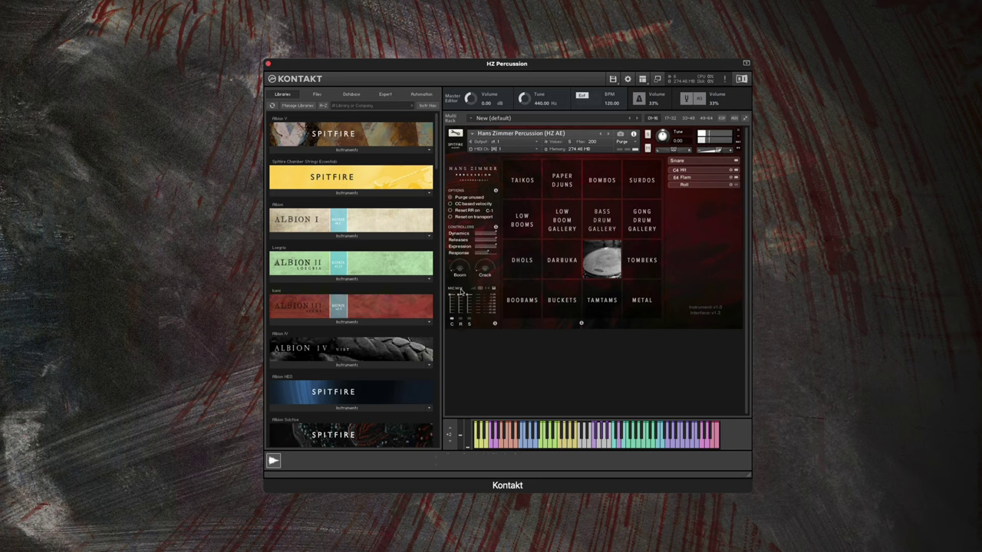
pyautogui.moveTo(458, 260); pyautogui.dragTo(455, 224)
pyautogui.moveTo(459, 267); pyautogui.dragTo(454, 343)
pyautogui.moveTo(460, 270); pyautogui.dragTo(458, 230)
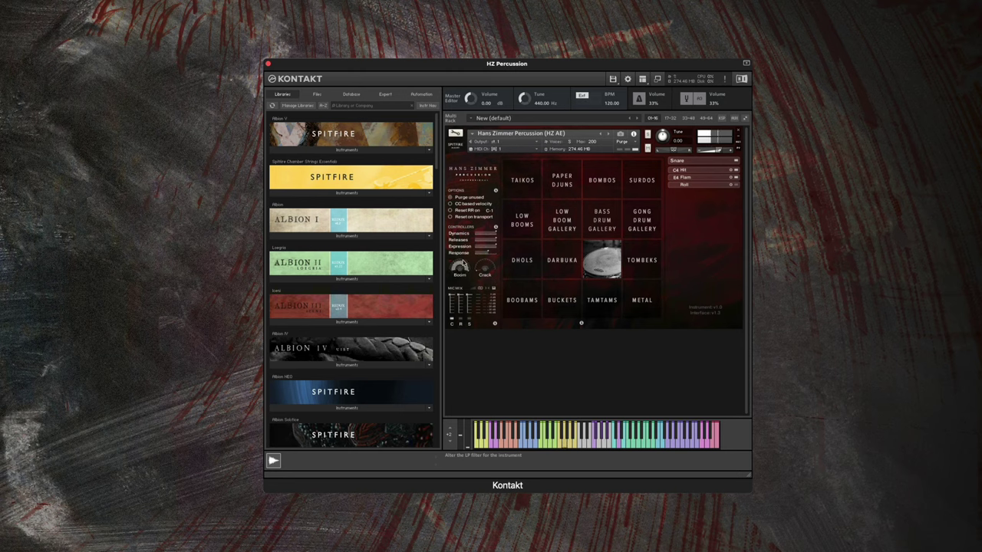
pyautogui.moveTo(461, 268); pyautogui.dragTo(462, 309)
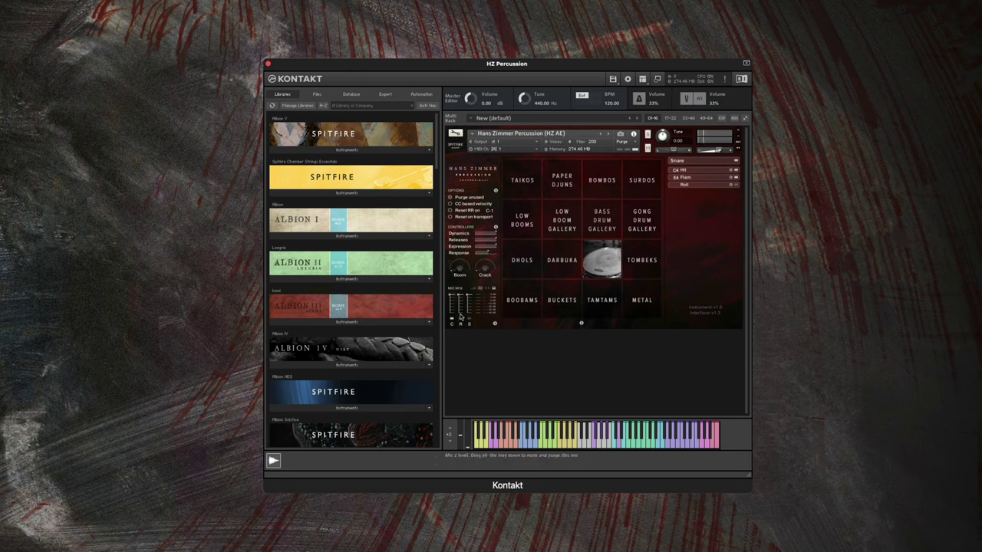